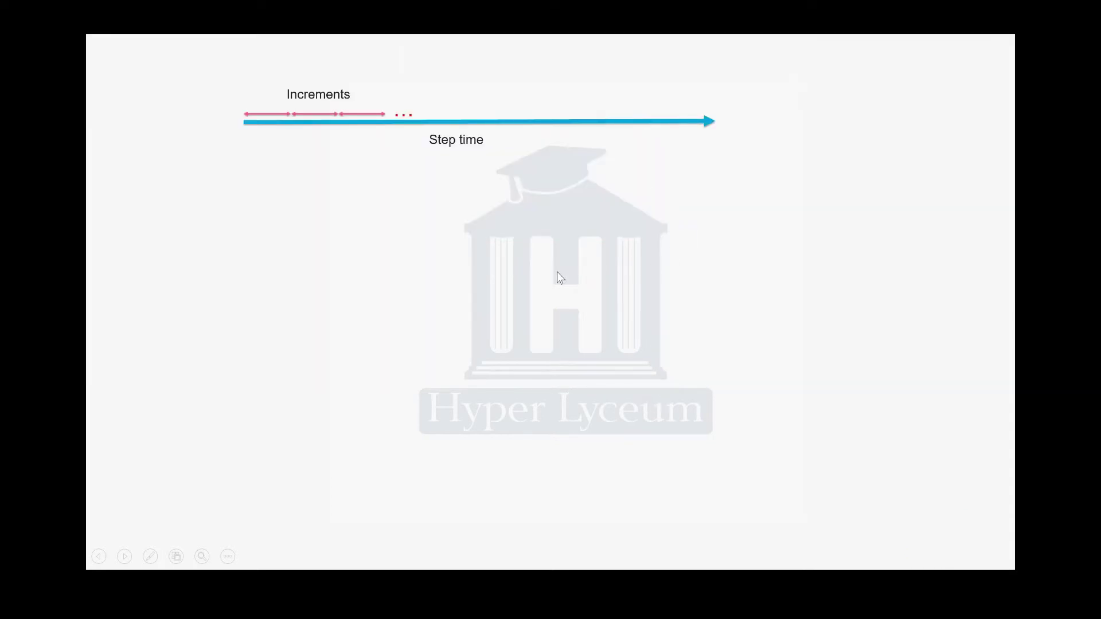
Reveal the increment size 0.1 and step time 10 on the step-time diagram slide
left_click(506, 151)
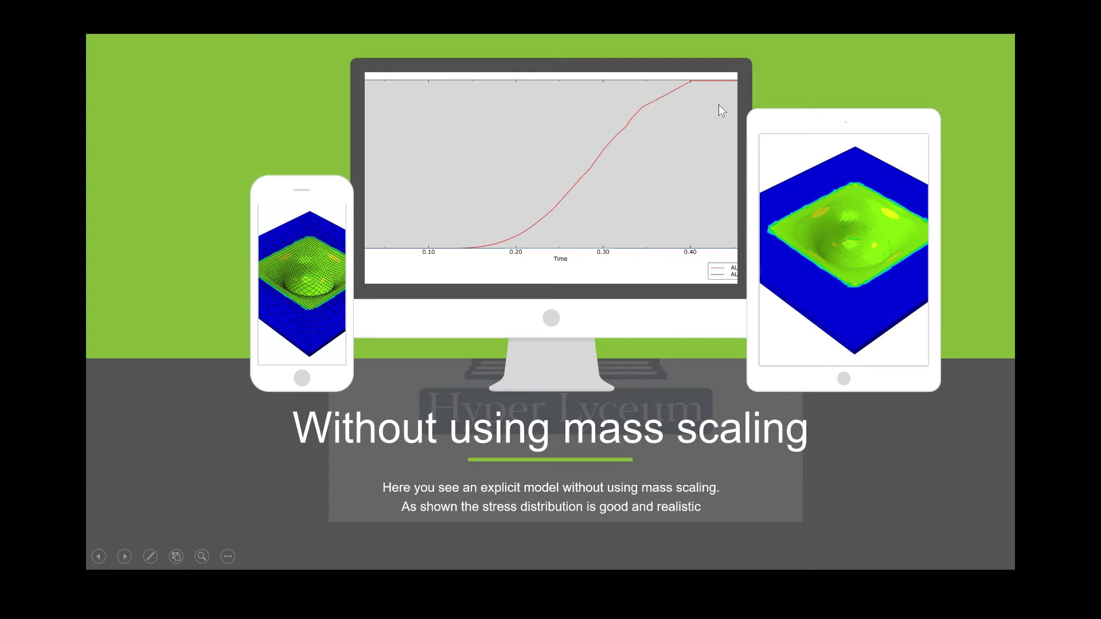
Advance the slideshow to the 'Model with smaller step' slide
left_click(561, 259)
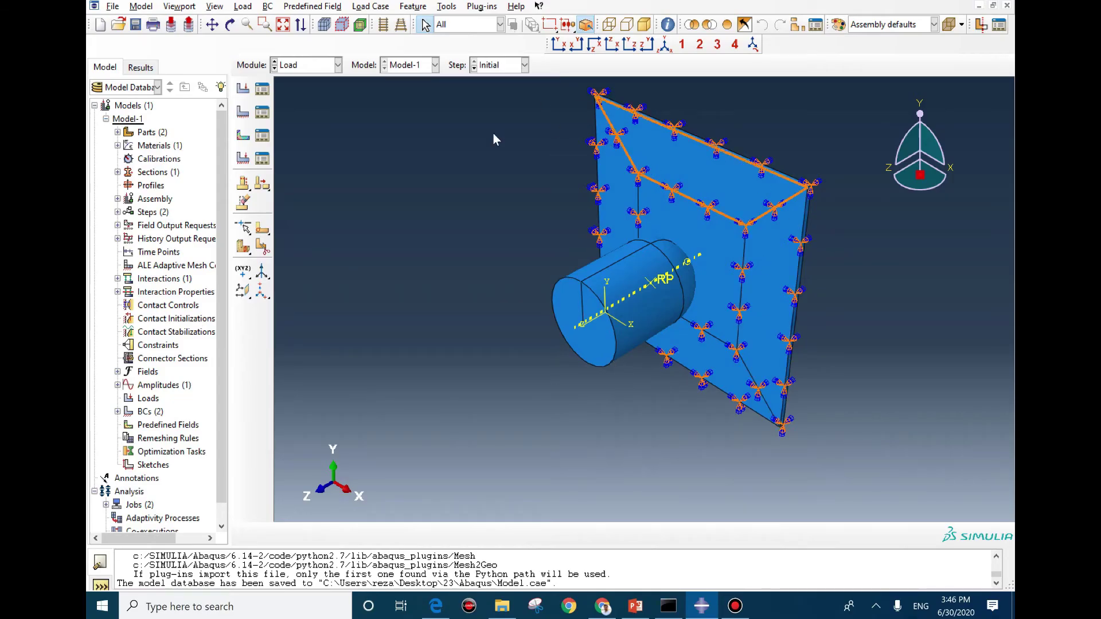
In the Step module, open Step-1's Edit Step dialog and review its incrementation and mass scaling settings
left_click(324, 65)
left_click(312, 79)
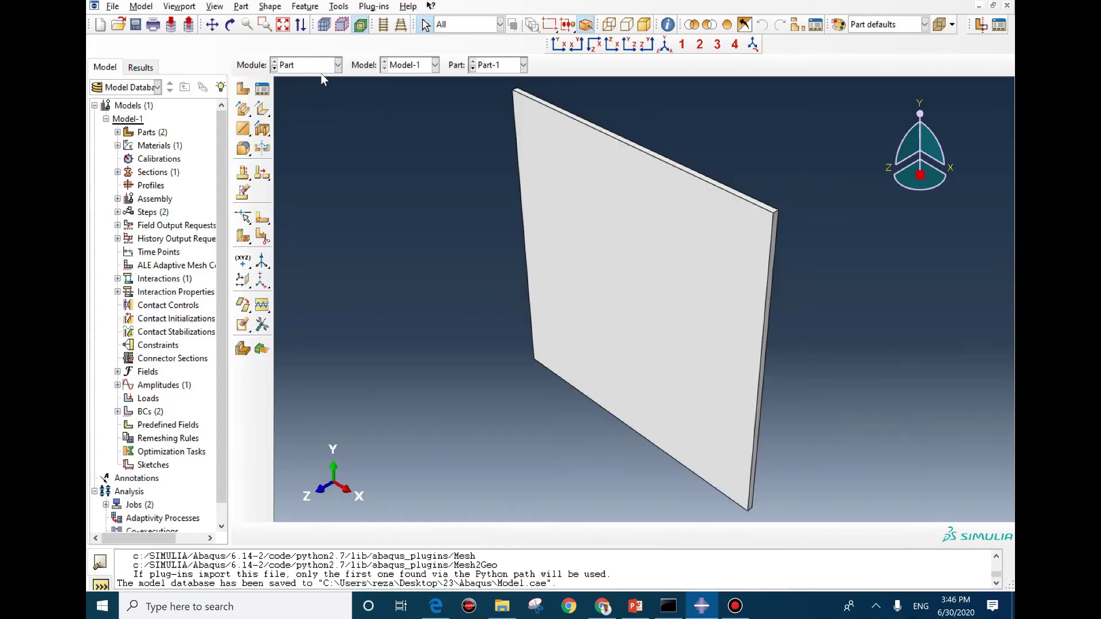
left_click(319, 68)
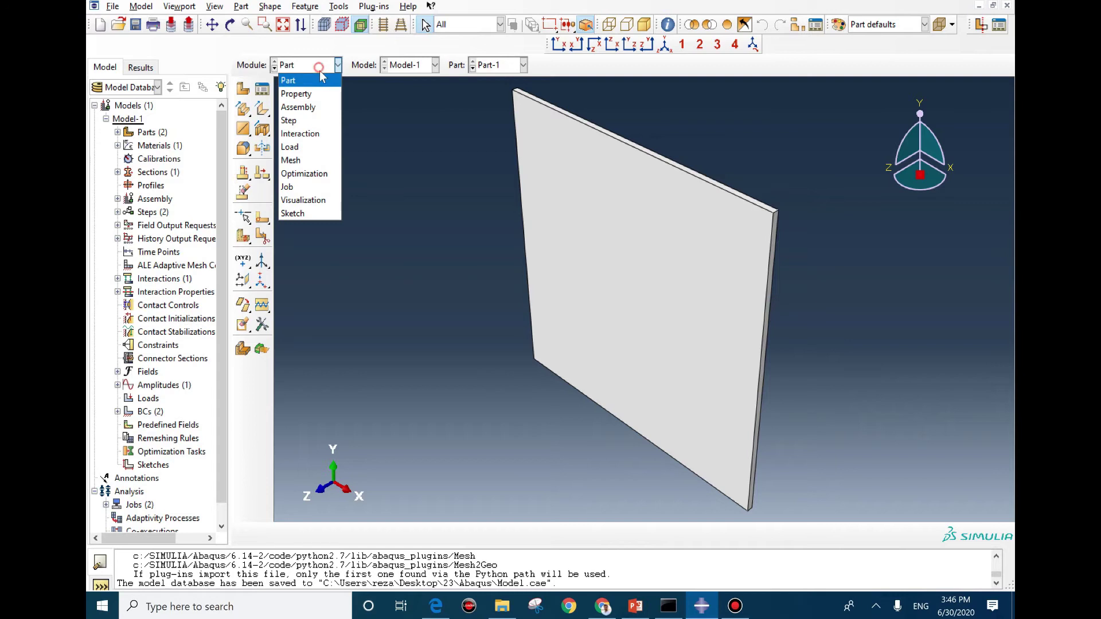
left_click(298, 119)
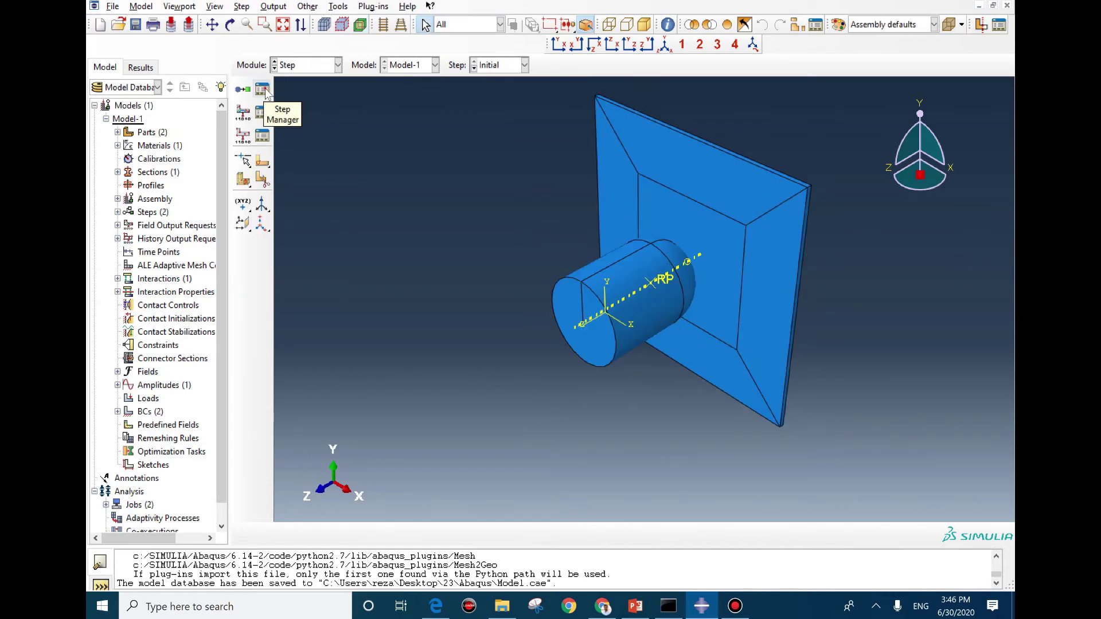
left_click(262, 88)
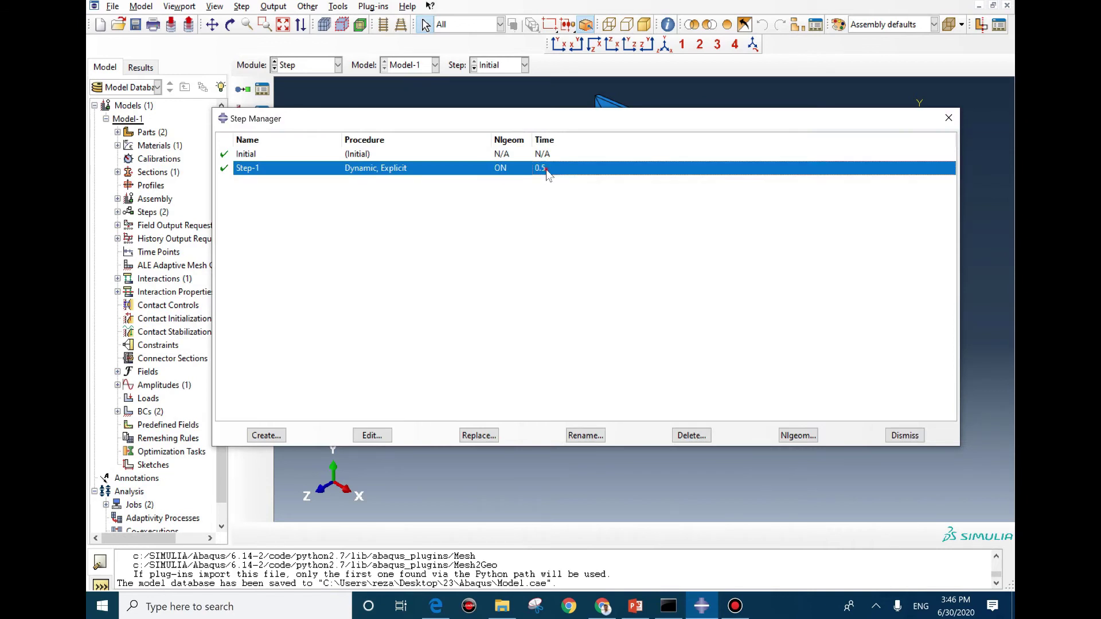
double_click(547, 173)
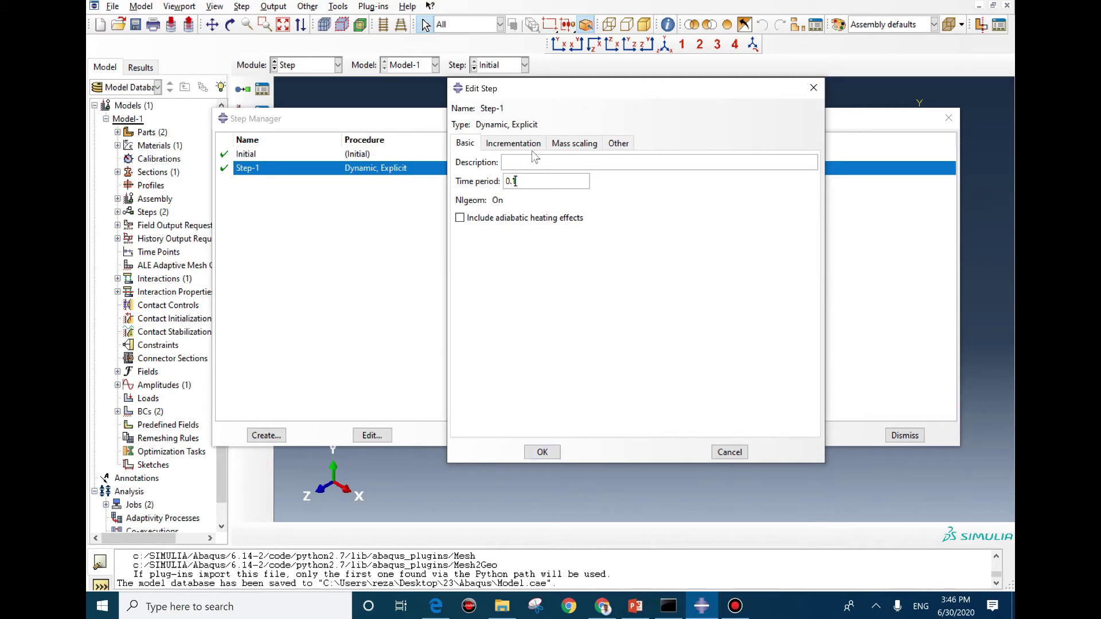
left_click(515, 143)
left_click(574, 144)
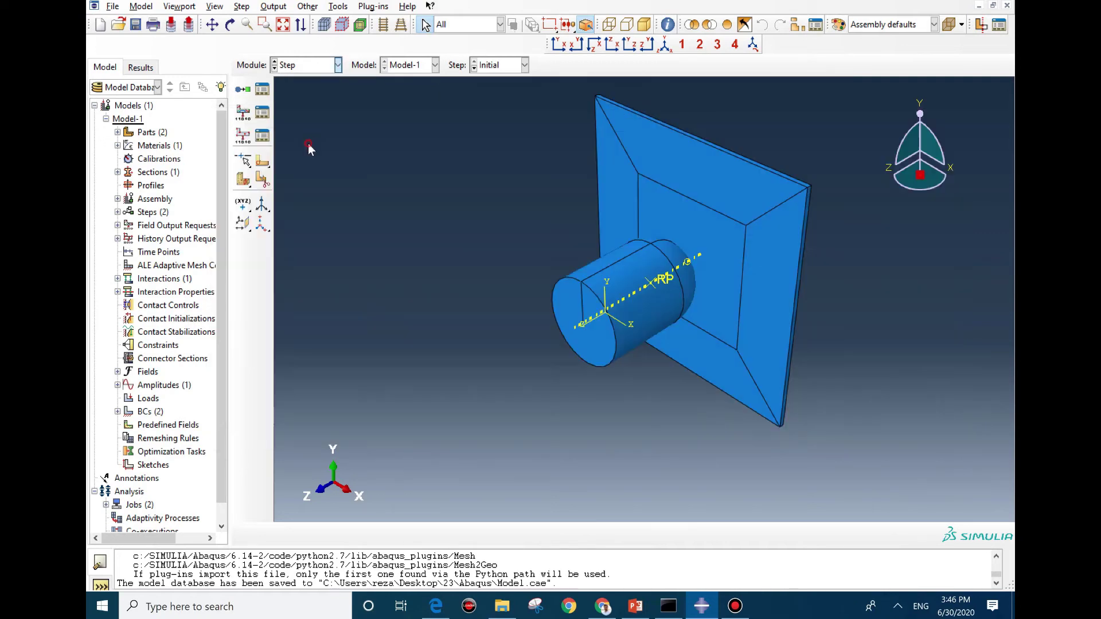
Change smooth-step amplitude Amp-1 so it reaches full value at time 0.1
left_click(308, 143)
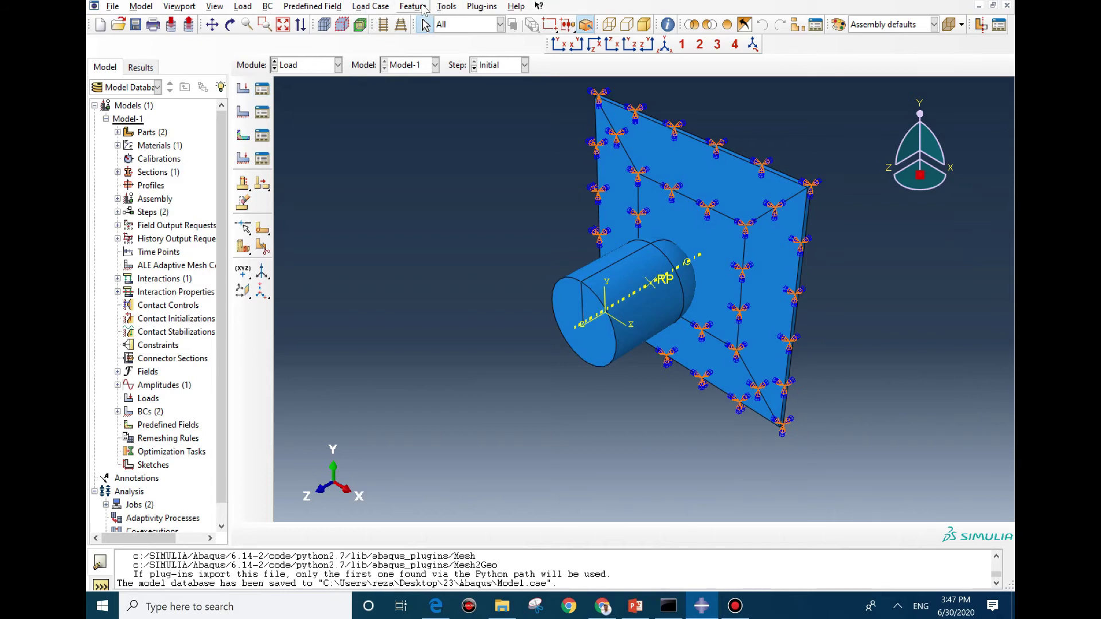
left_click(447, 6)
mouse_move(496, 106)
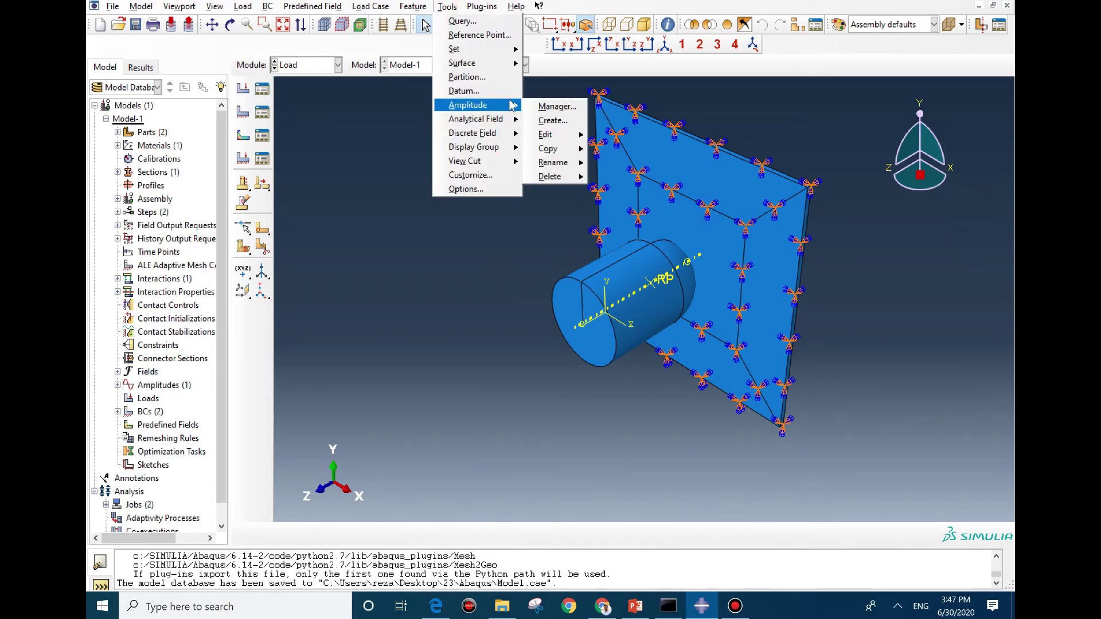
left_click(559, 110)
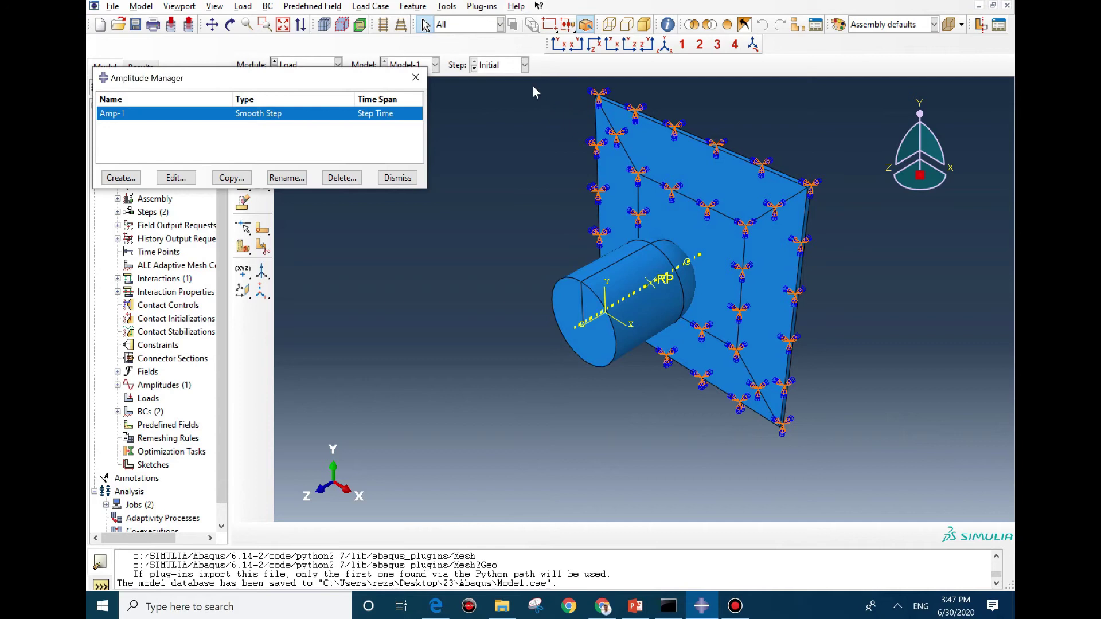
double_click(328, 117)
double_click(453, 255)
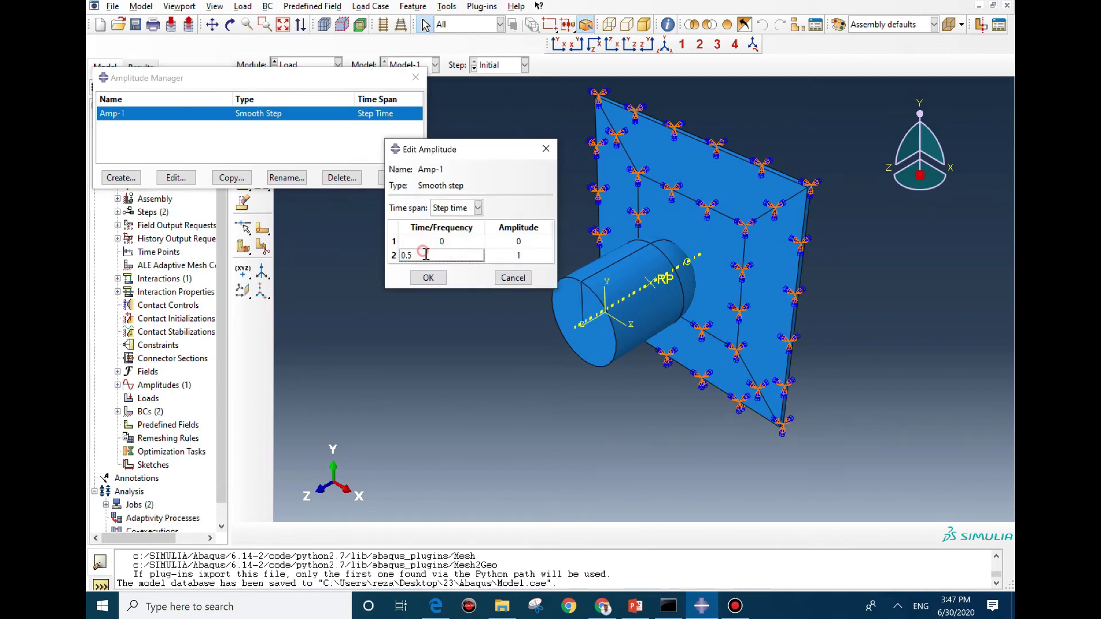
type("0.1")
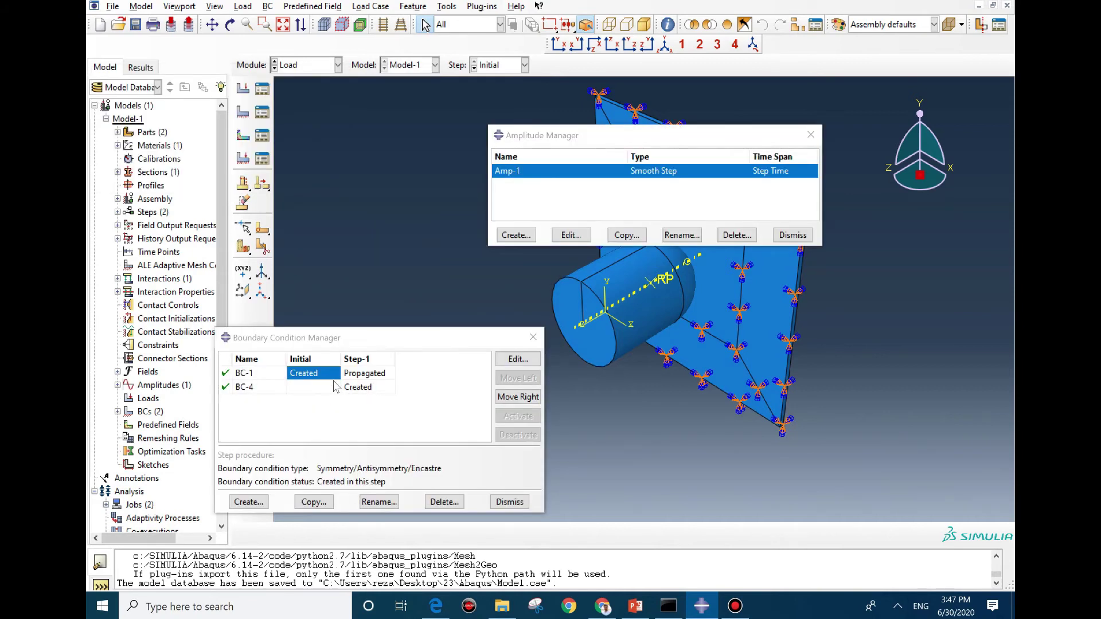
Confirm BC-4 in Step-1 still applies its displacement through Amp-1
left_click(360, 389)
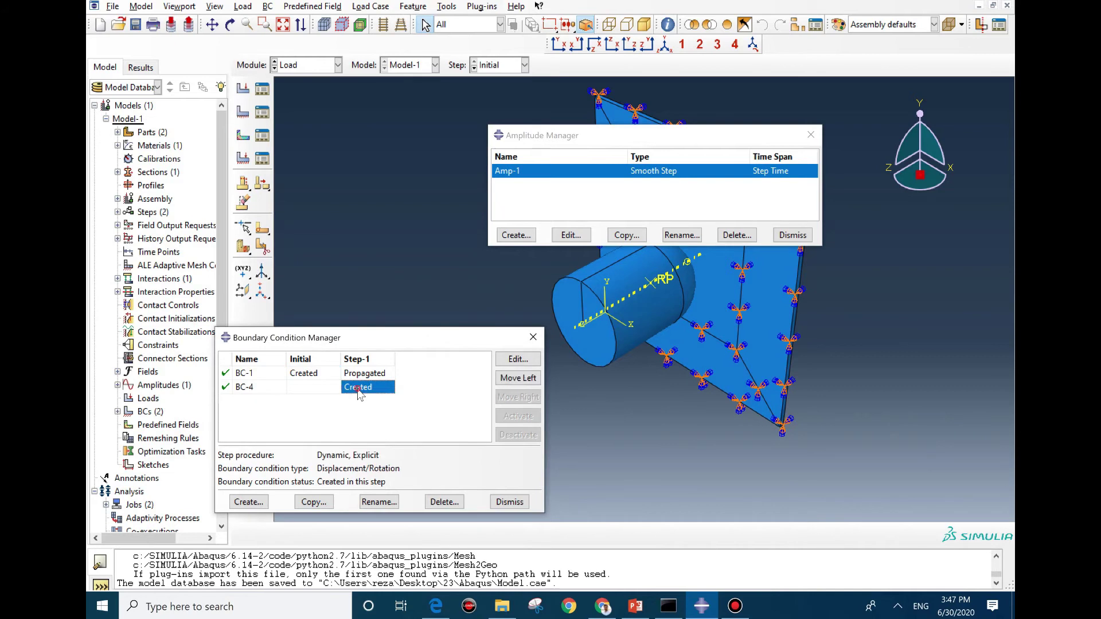
double_click(358, 390)
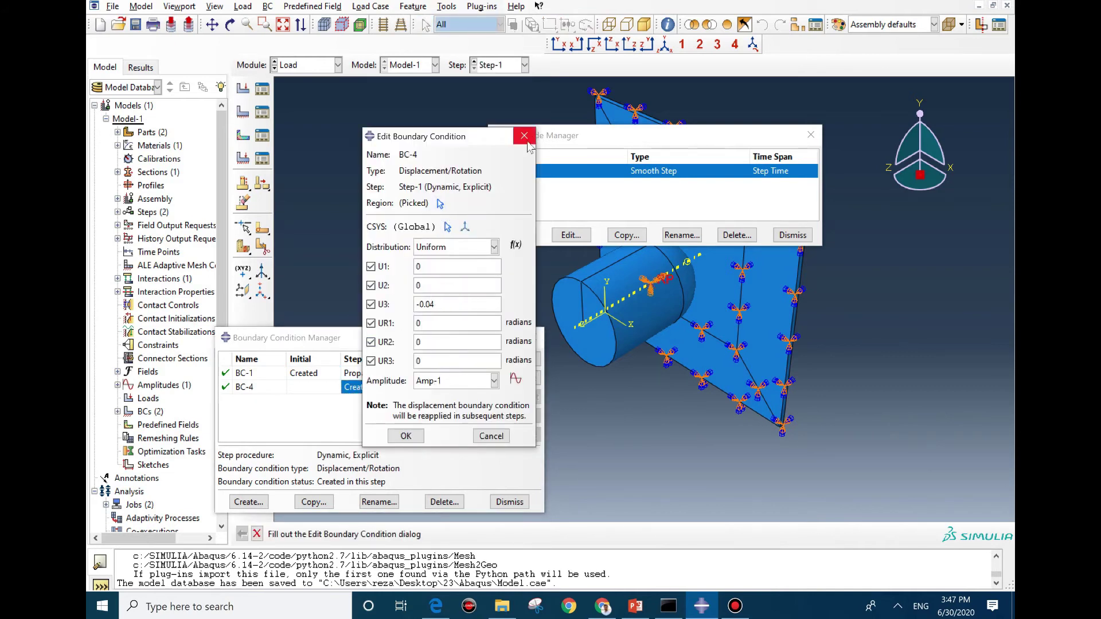
left_click(525, 138)
left_click_drag(709, 136, 391, 167)
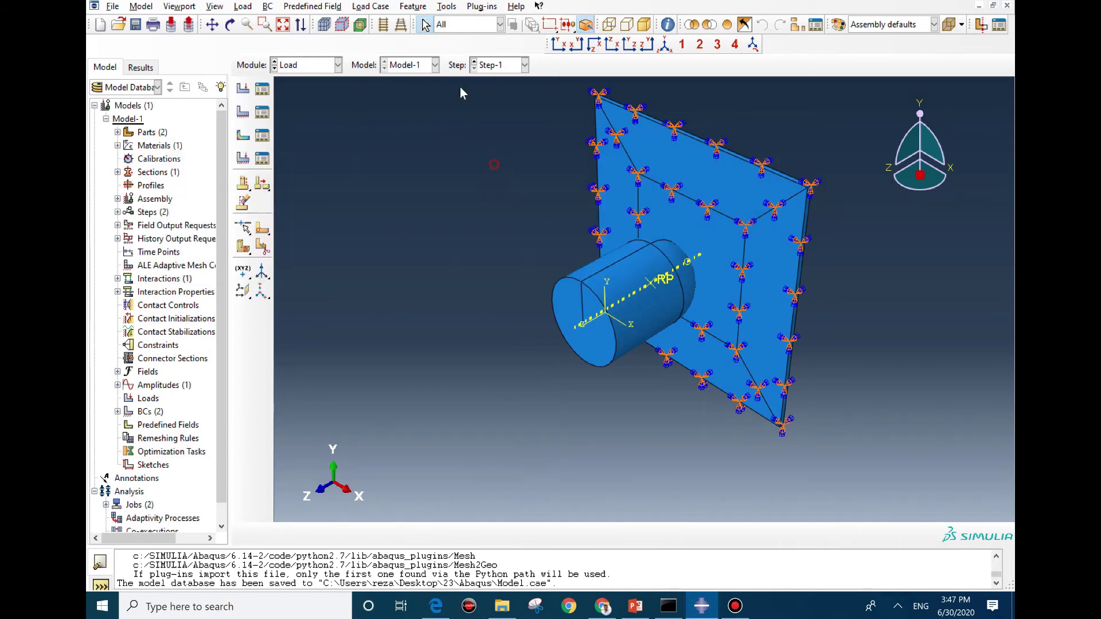
Close the Amplitude Manager, then start a new amplitude definition and cancel it
left_click(492, 166)
left_click(454, 7)
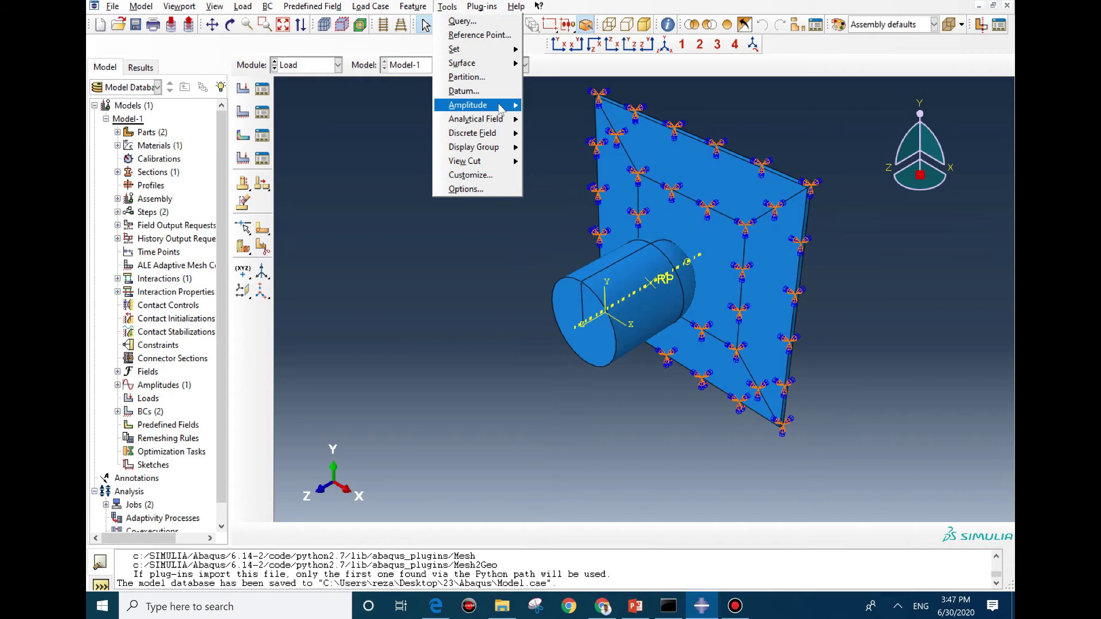
mouse_move(504, 109)
left_click(552, 121)
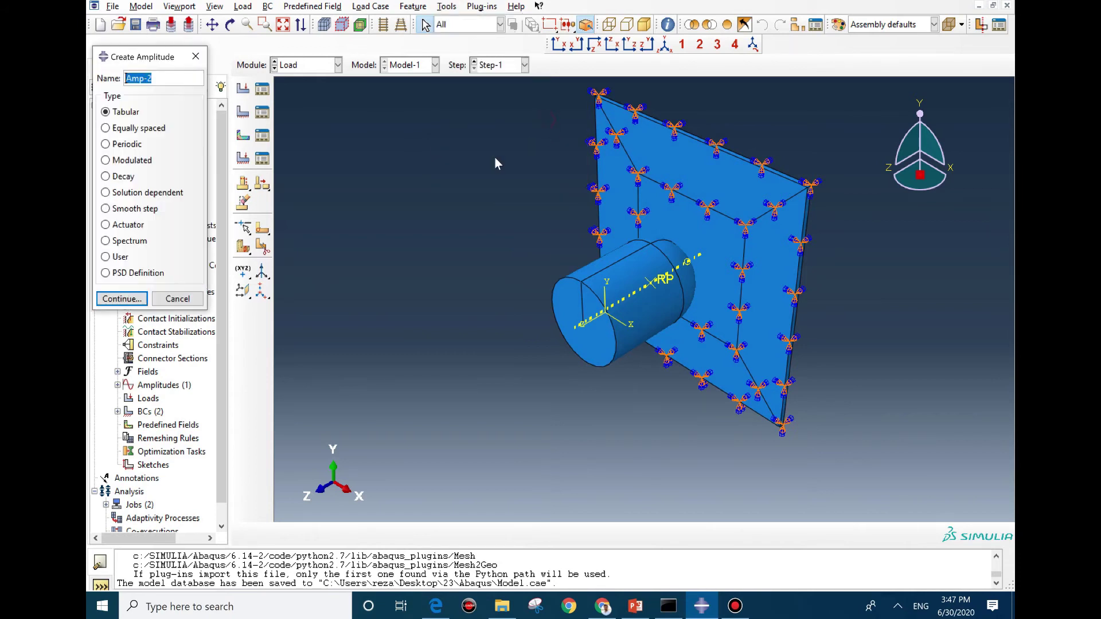
left_click_drag(115, 60, 299, 107)
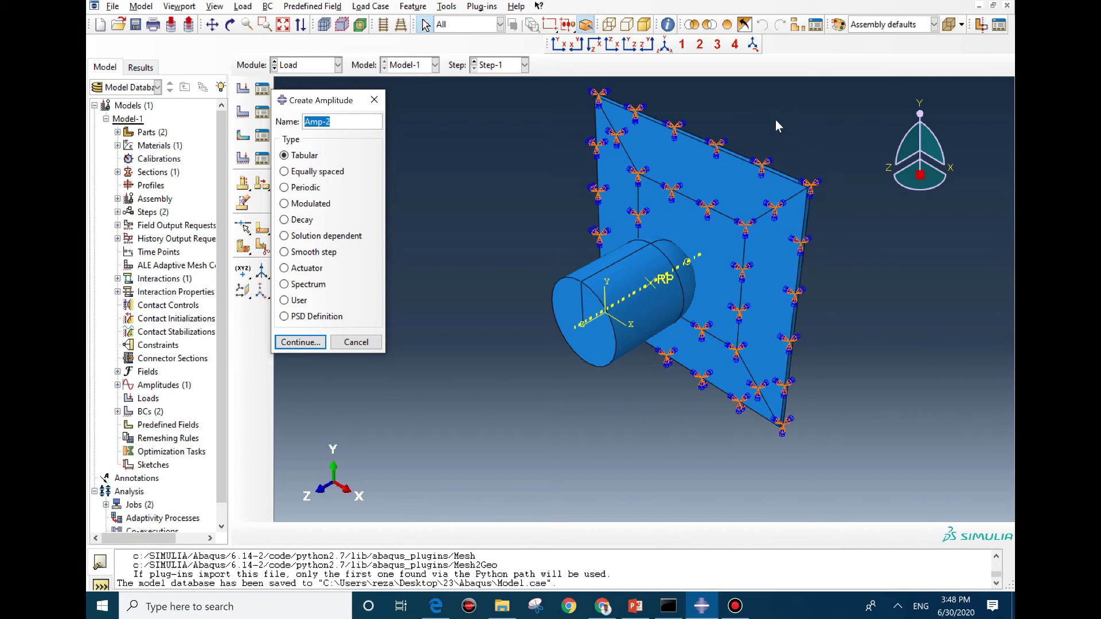
left_click(351, 343)
In the Job module, write Job-1's input file, overwriting the existing files
left_click(311, 66)
left_click(287, 187)
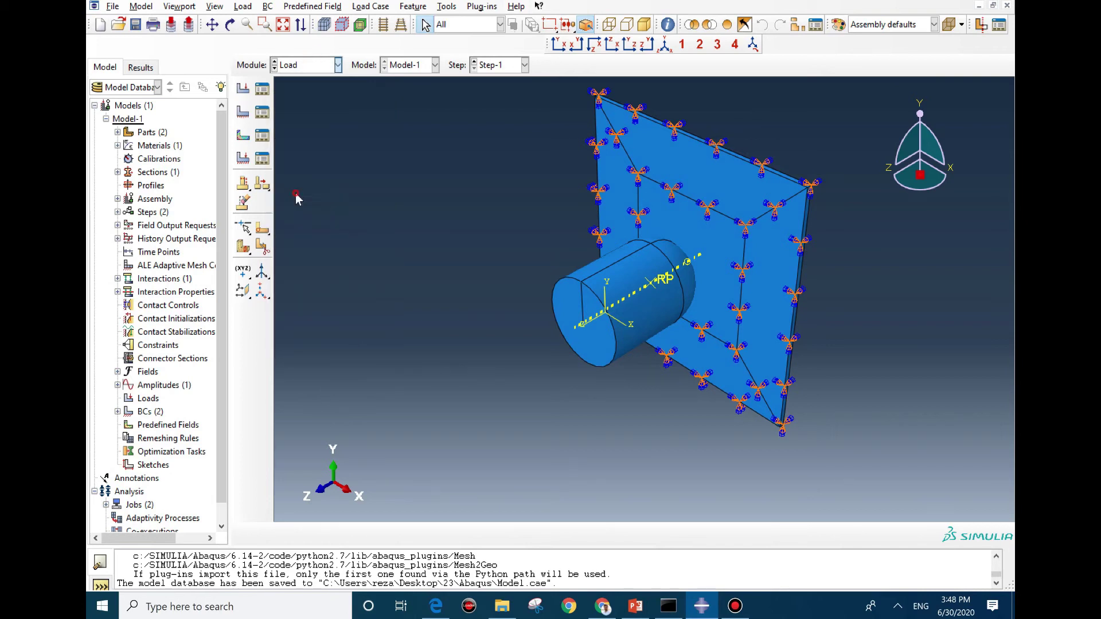
left_click(262, 90)
left_click(470, 163)
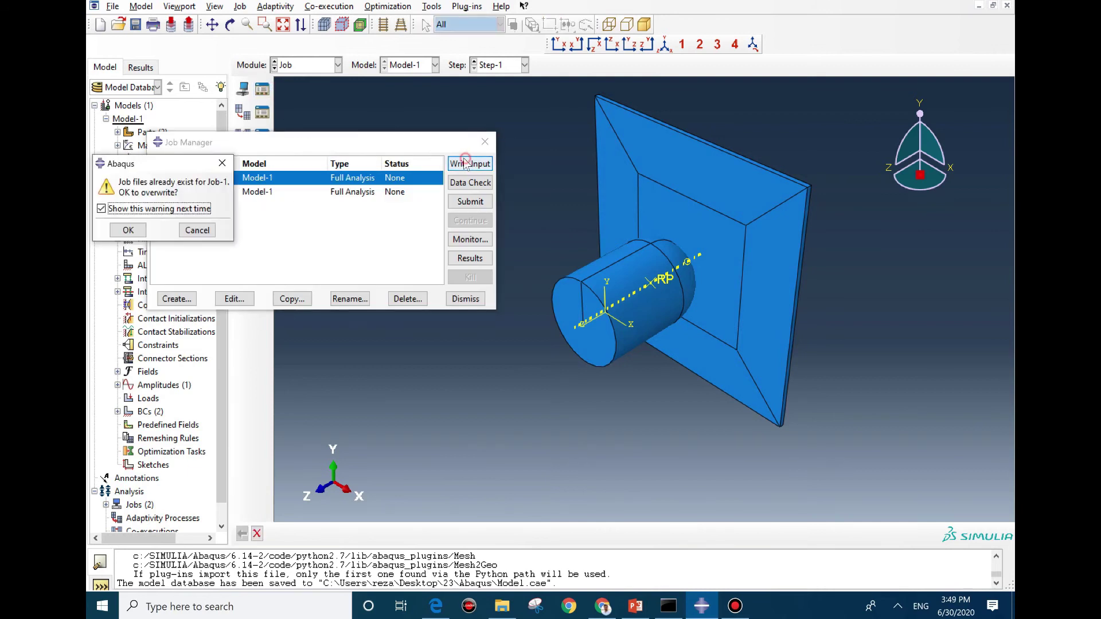
left_click(113, 230)
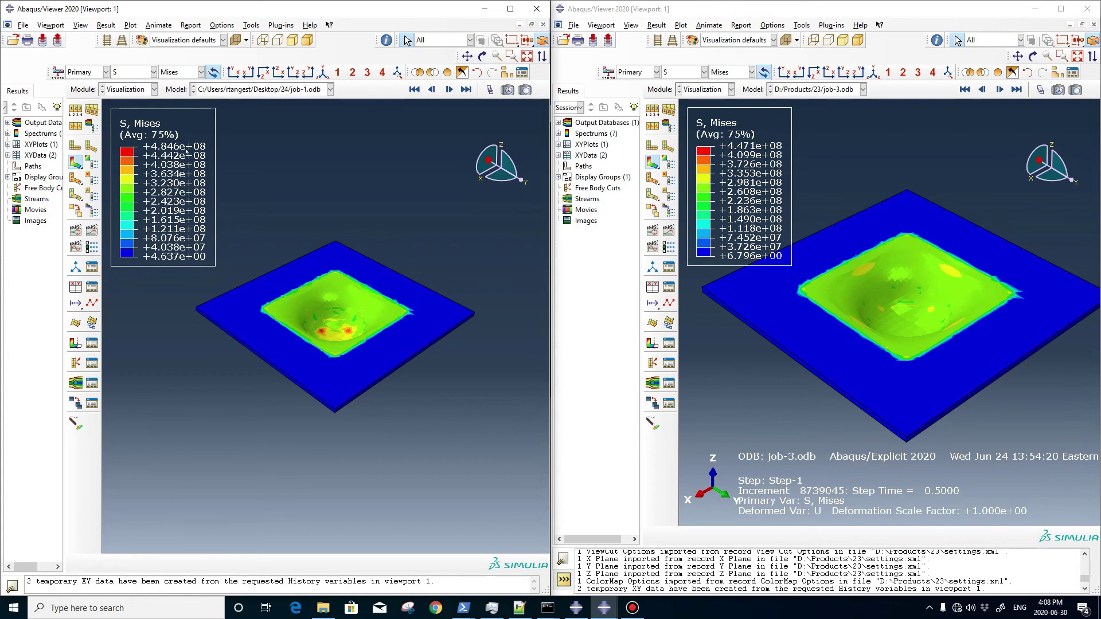
left_click(937, 40)
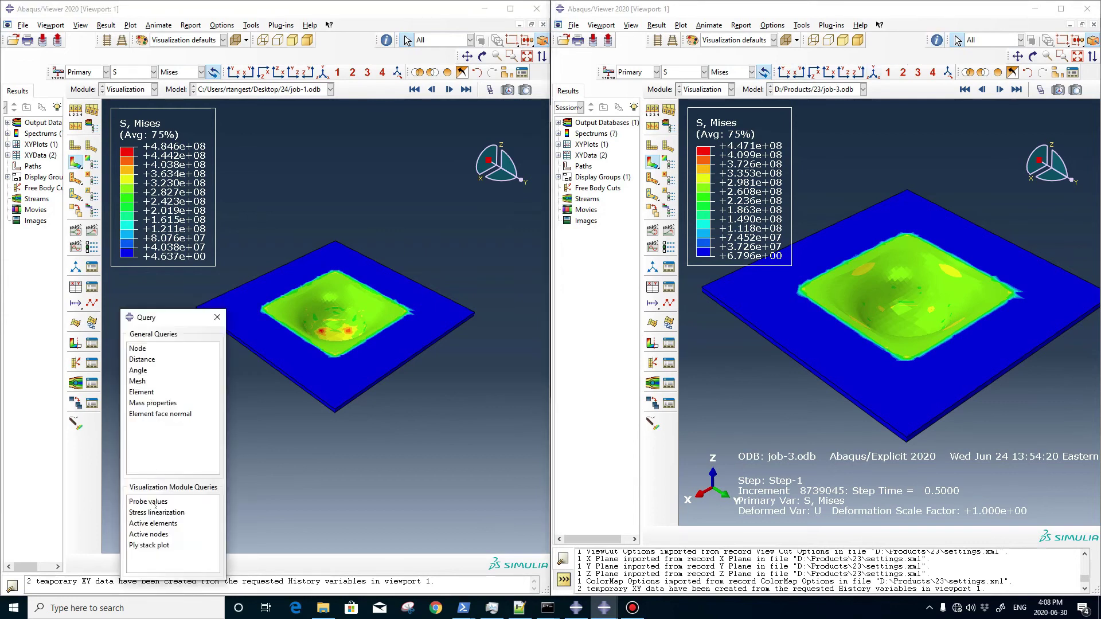
left_click(148, 502)
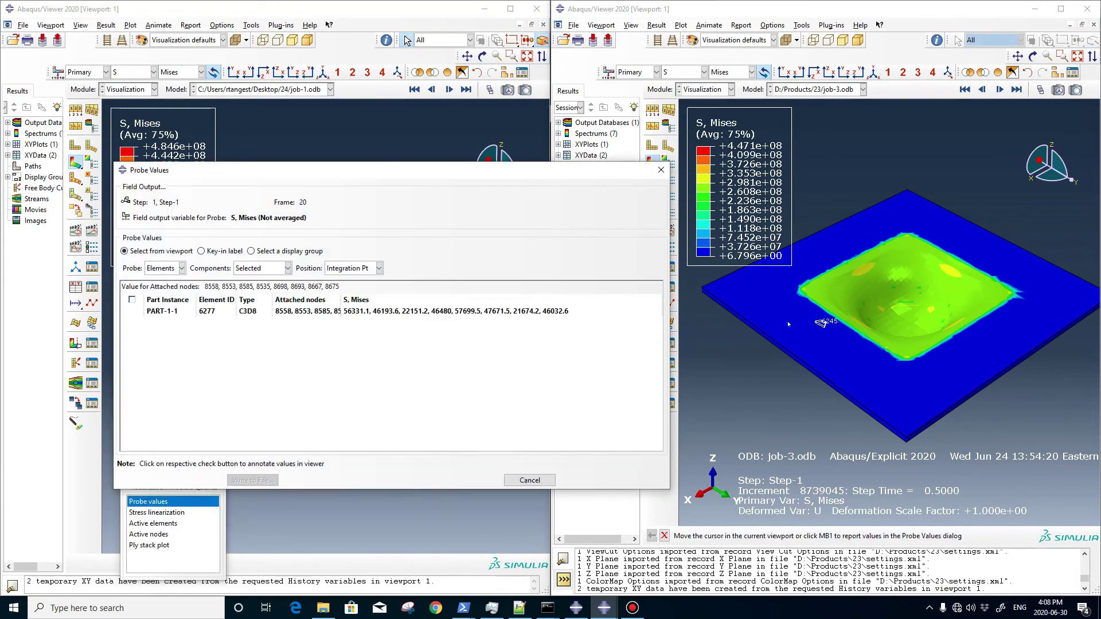
left_click(895, 313)
left_click(904, 317)
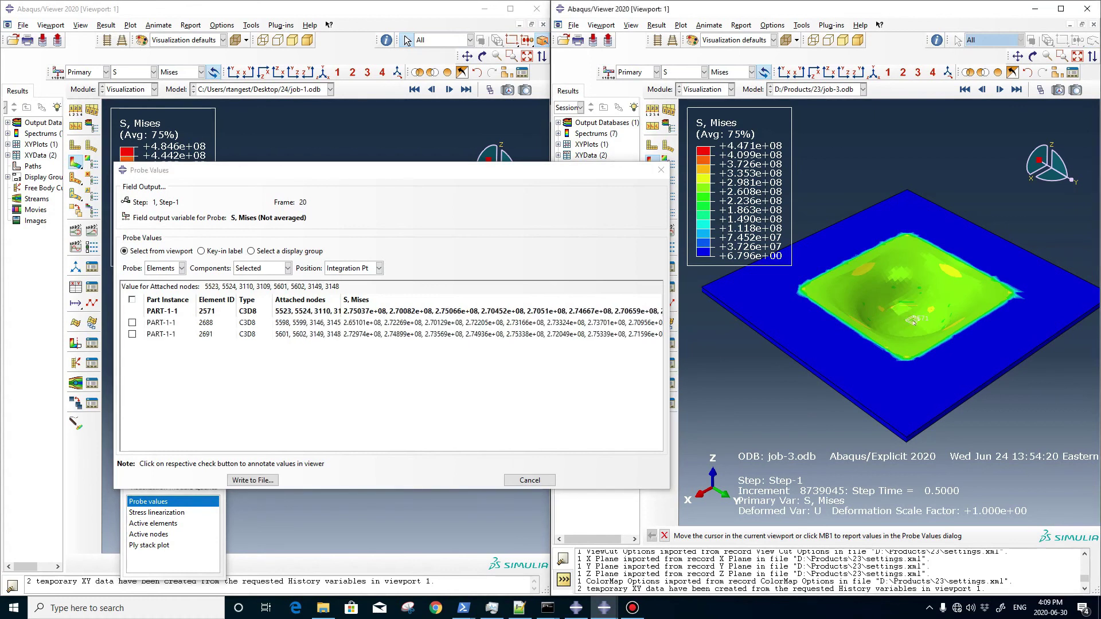
left_click(912, 322)
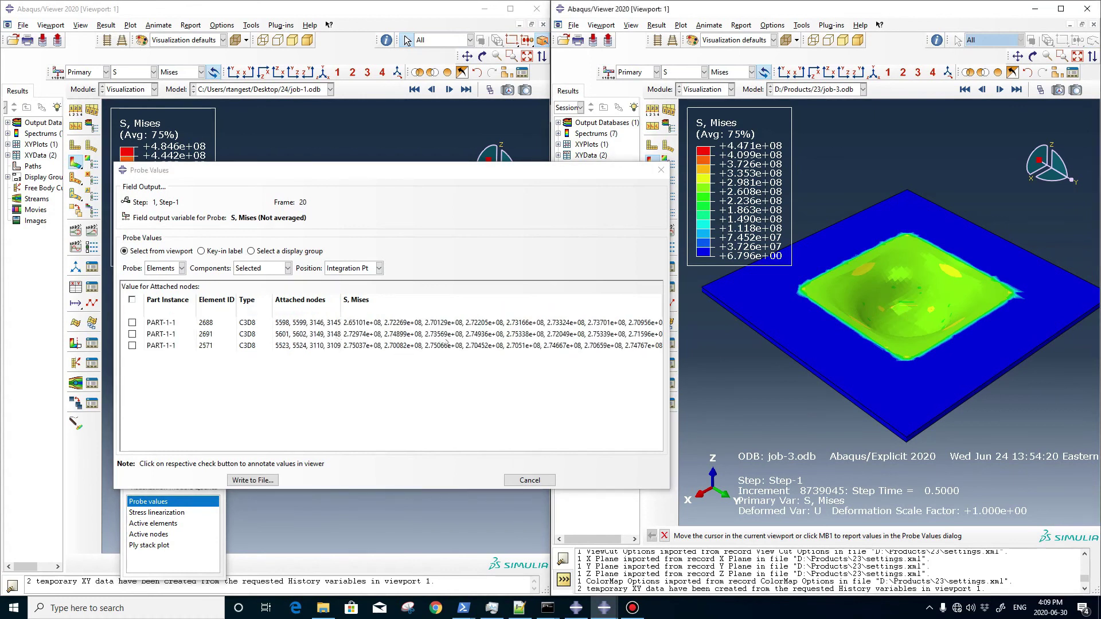
left_click(915, 321)
left_click(920, 325)
left_click_drag(574, 172, 1080, 161)
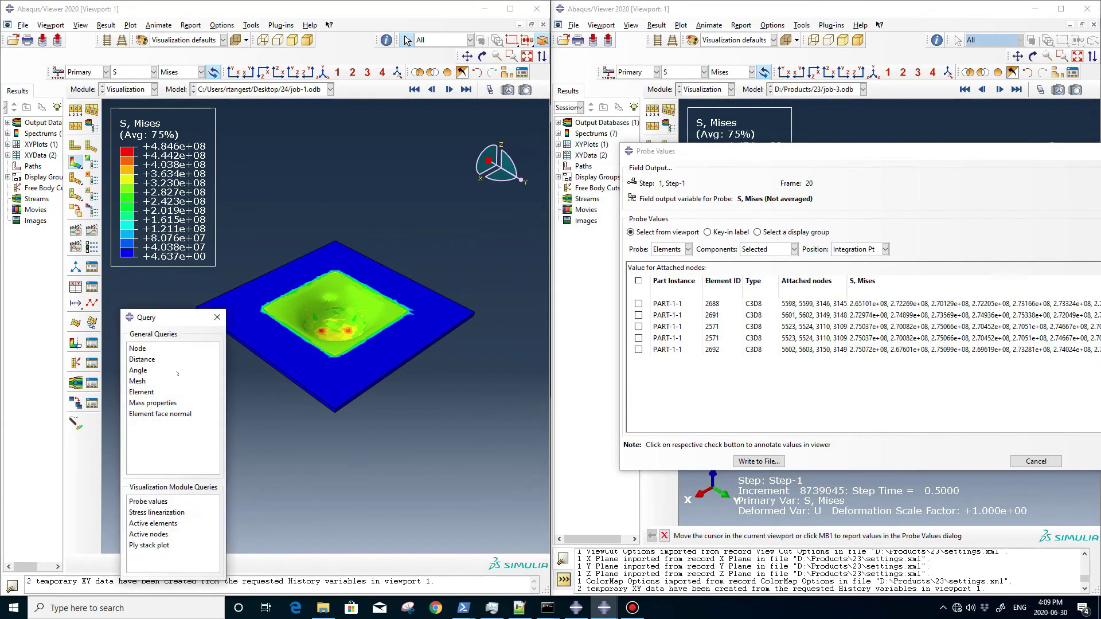
left_click(148, 501)
left_click(339, 327)
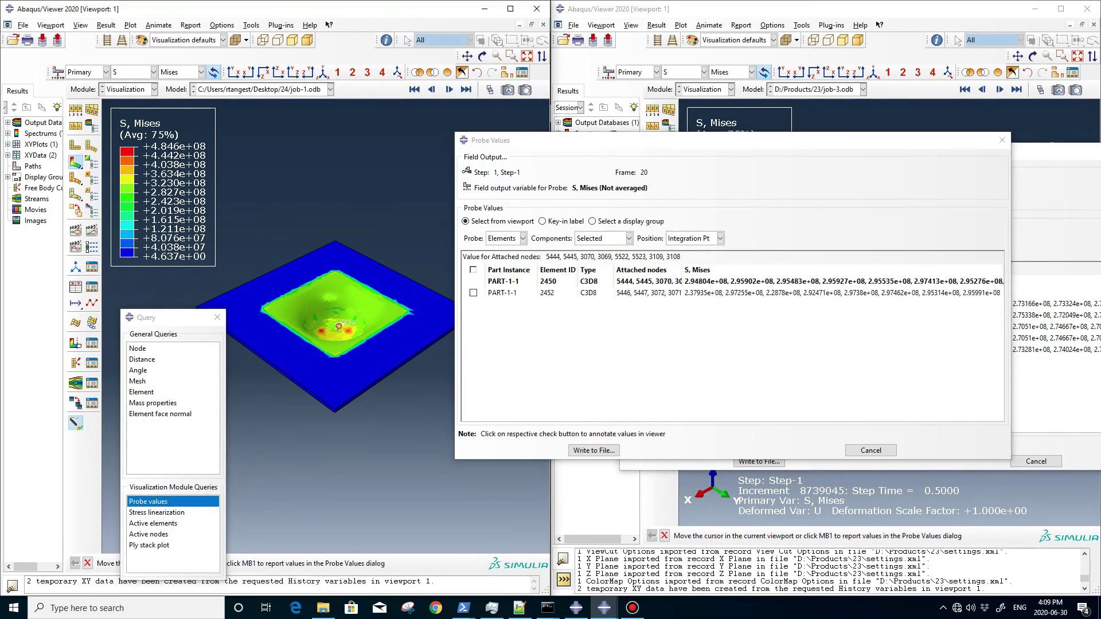
left_click(339, 327)
left_click(349, 326)
left_click(362, 325)
left_click_drag(574, 140, 139, 154)
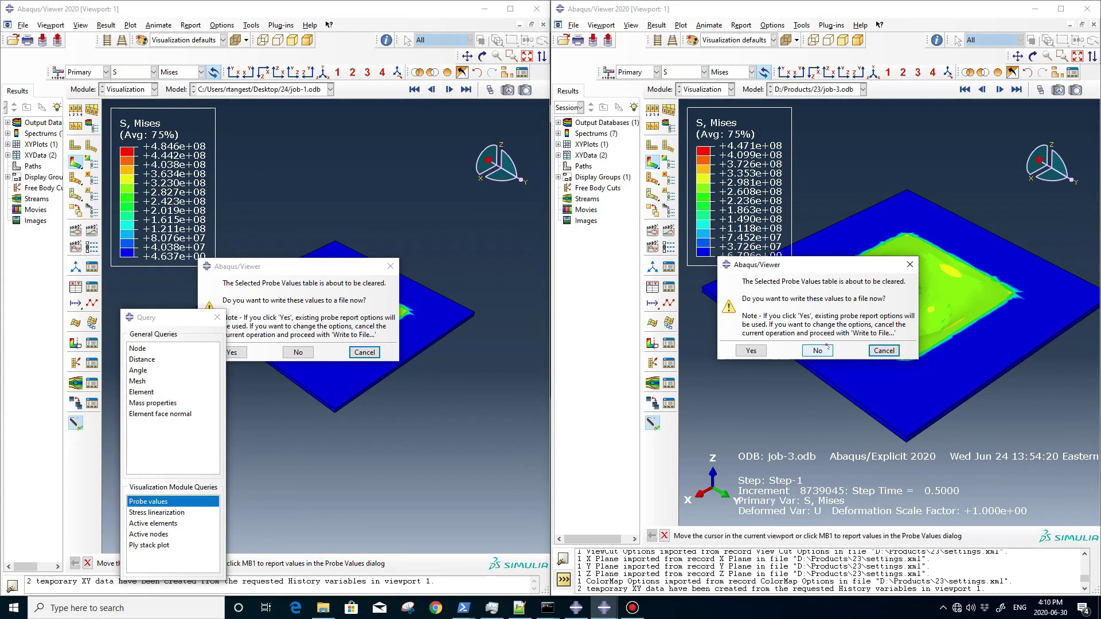
left_click(818, 350)
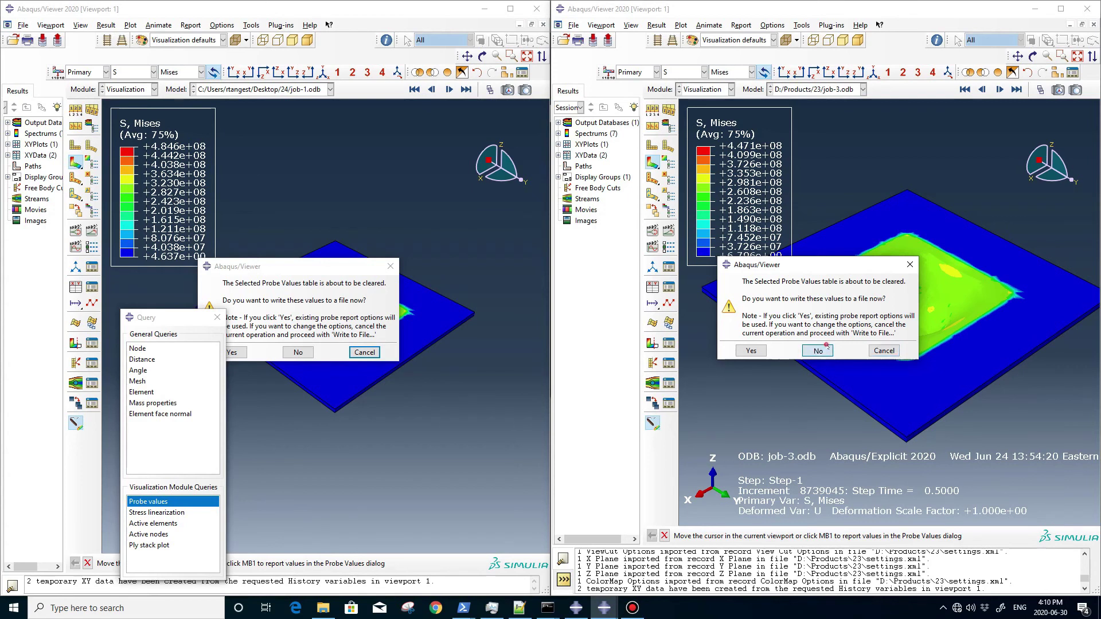
left_click(298, 352)
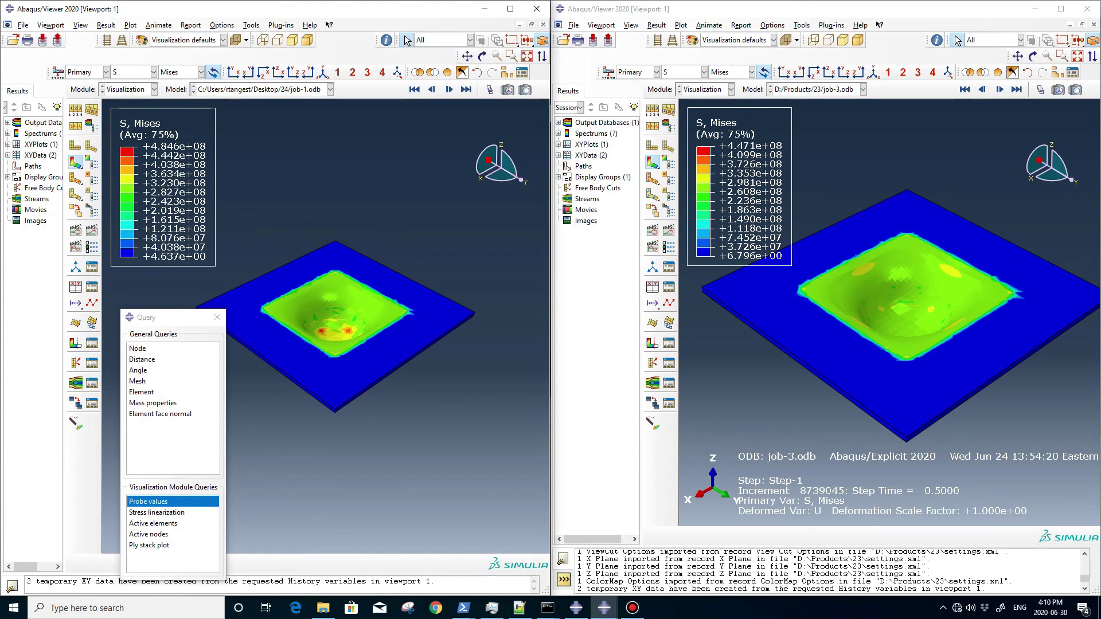
Plot job-3's ALLIE and ALLKE energy histories from history output
left_click(654, 287)
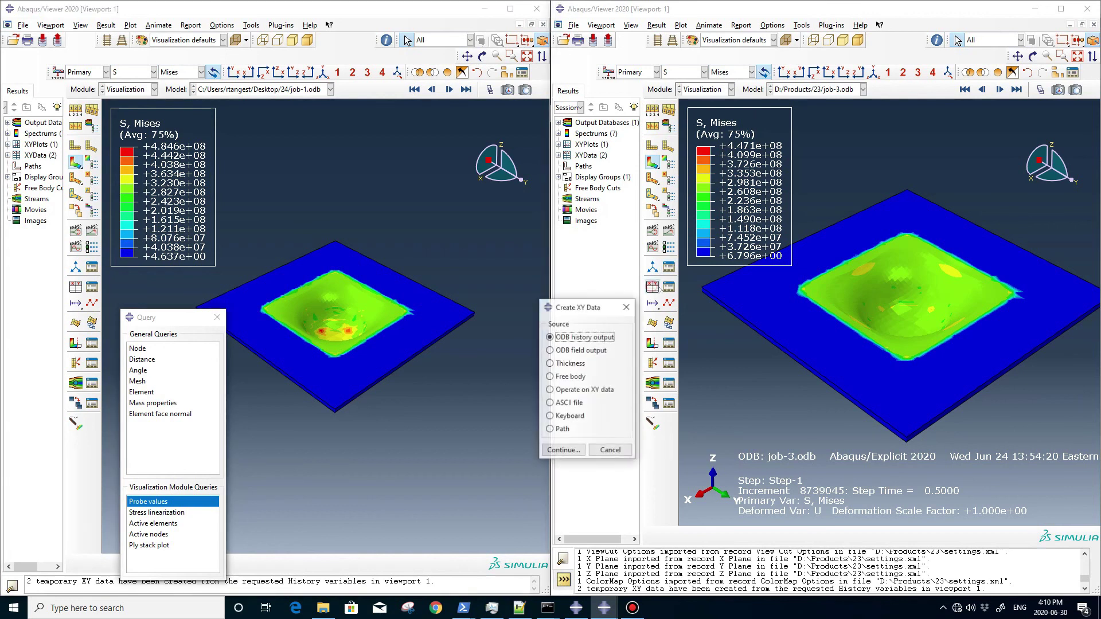
left_click(559, 458)
left_click(806, 357)
left_click(807, 368, "shift")
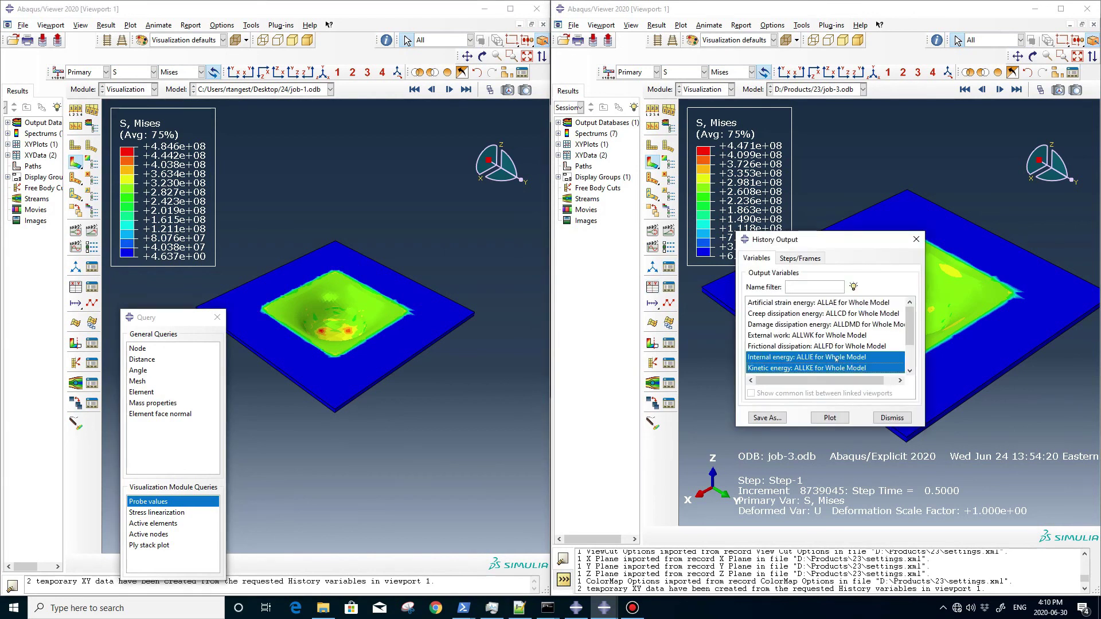
left_click(830, 418)
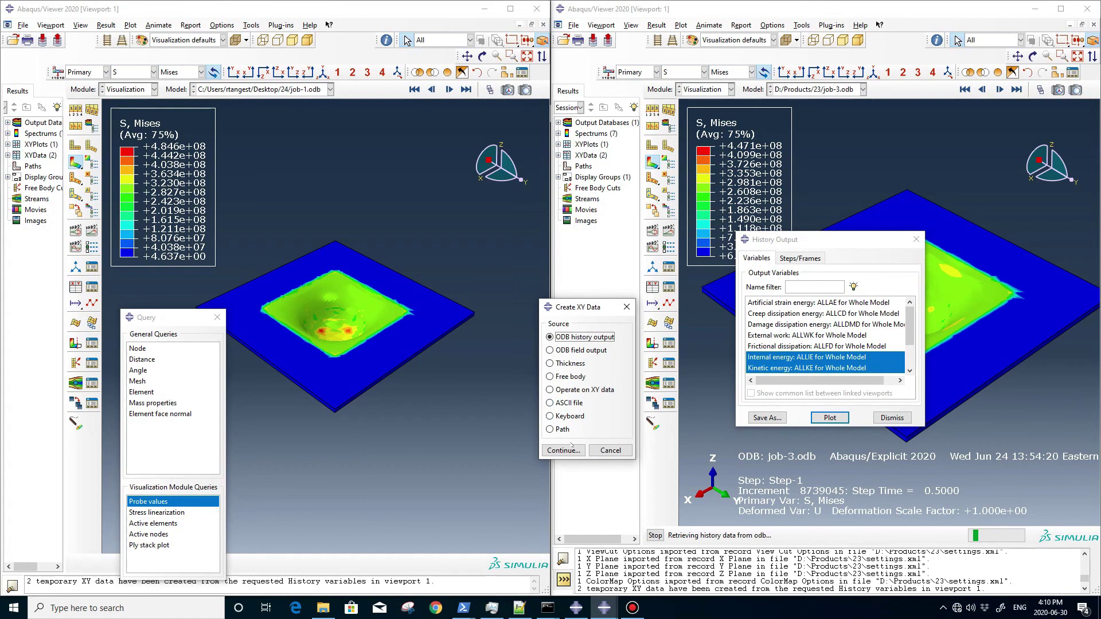
Plot the original job's ALLIE and ALLKE histories alongside job-3's
left_click(564, 450)
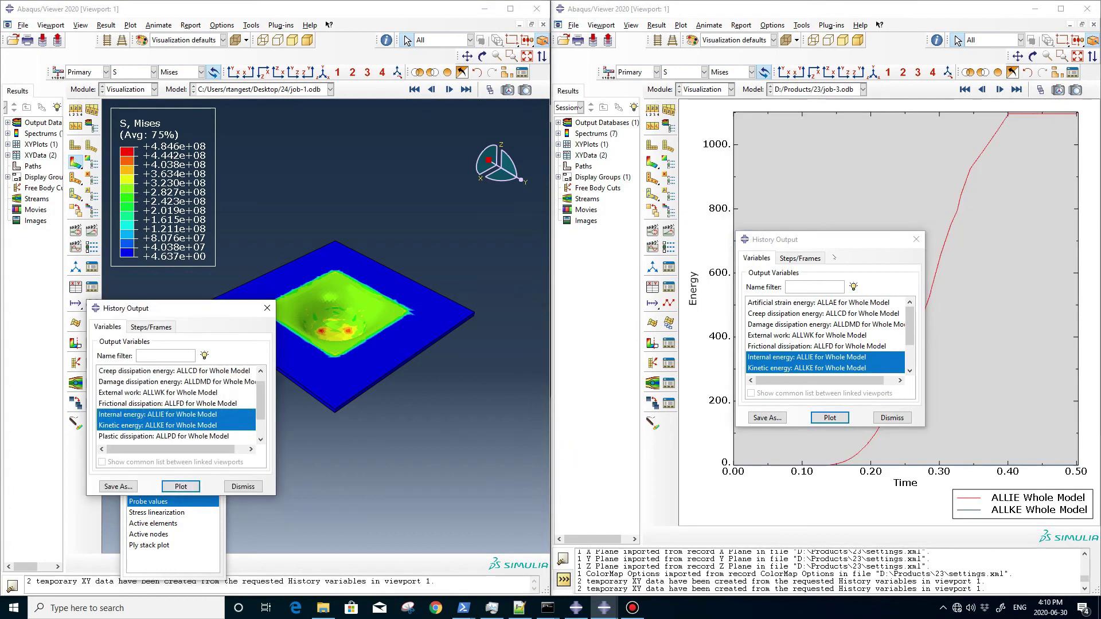
left_click_drag(841, 246, 855, 431)
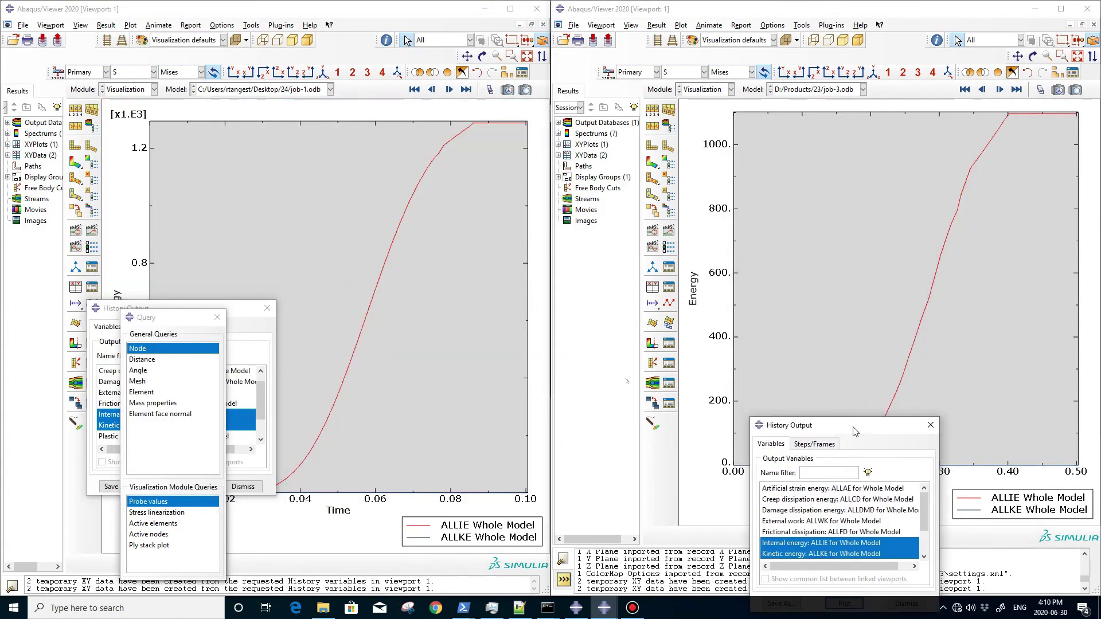
left_click_drag(185, 308, 116, 430)
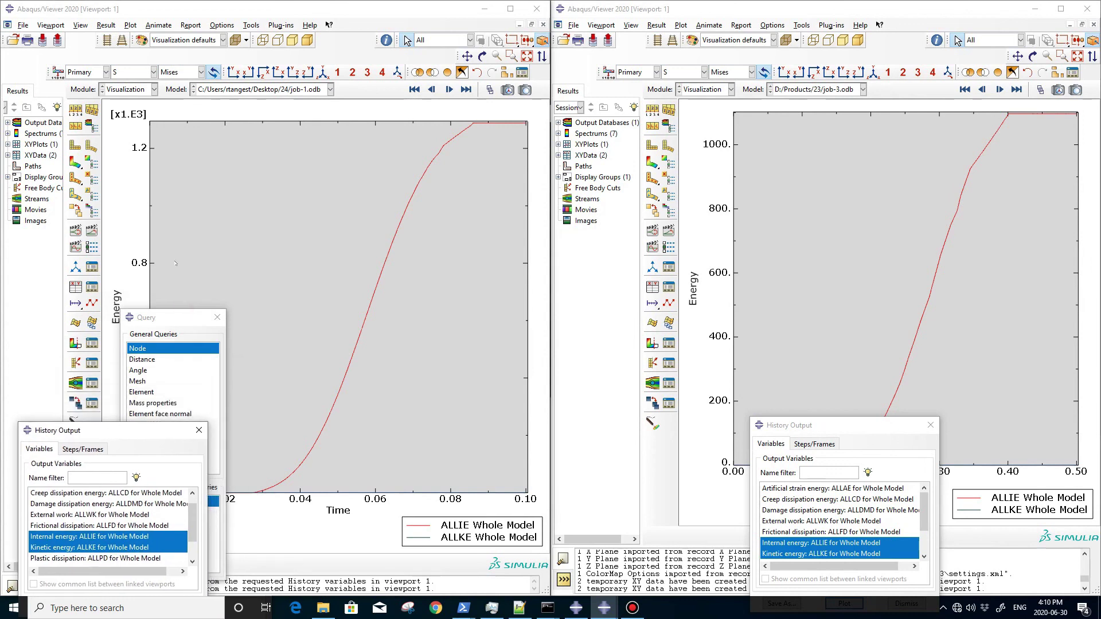
left_click(870, 113)
left_click(1032, 122)
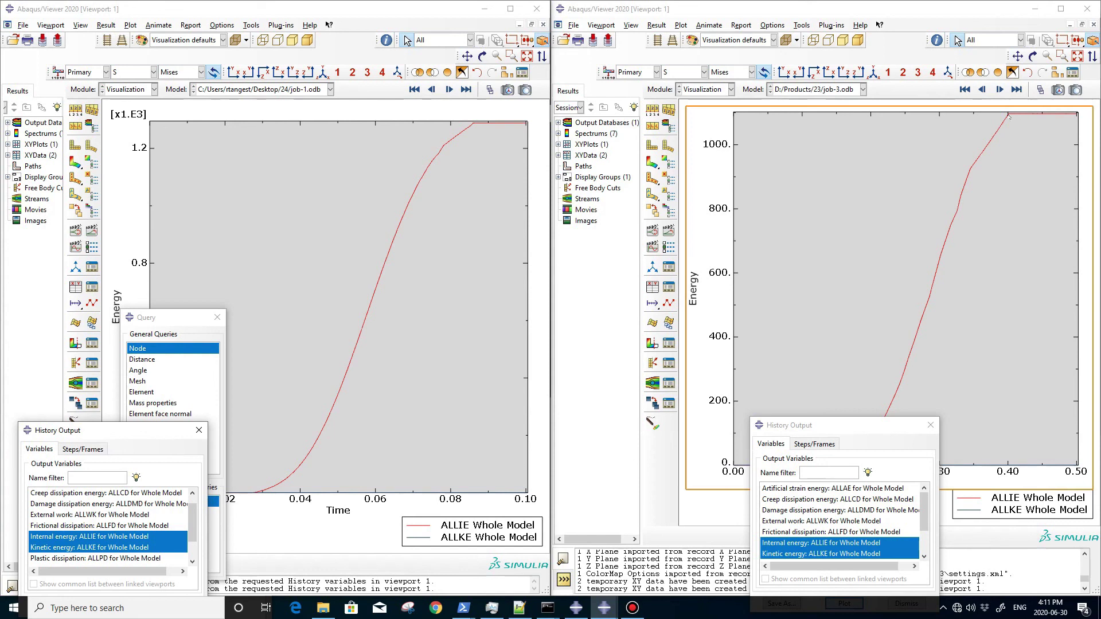
left_click(462, 230)
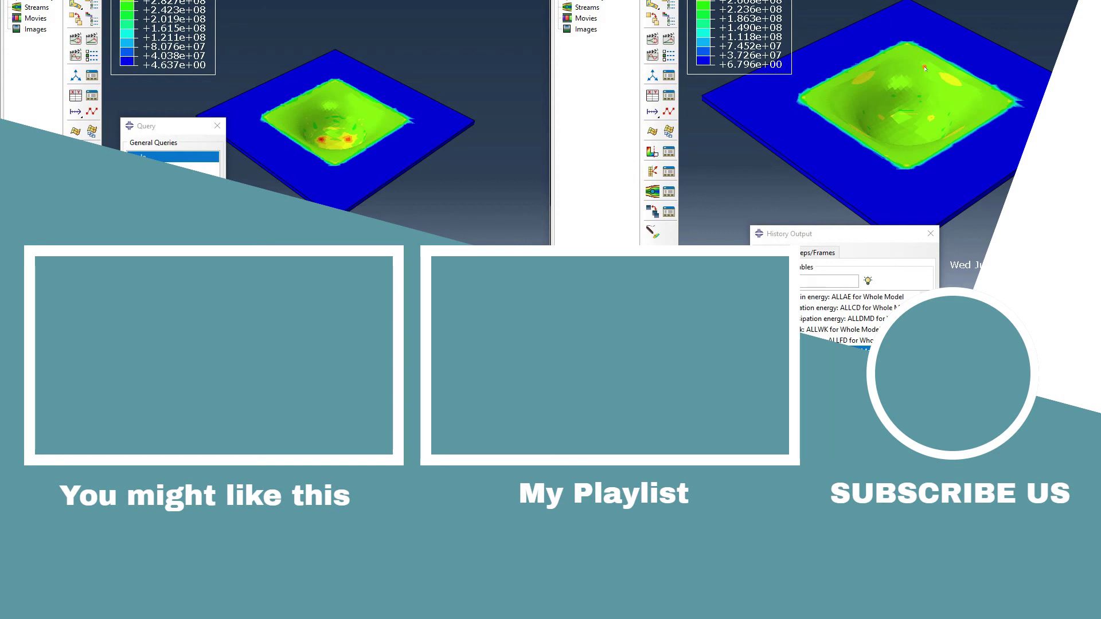
Dismiss the History Output and Query dialogs, leaving only the two stress plots
left_click(928, 236)
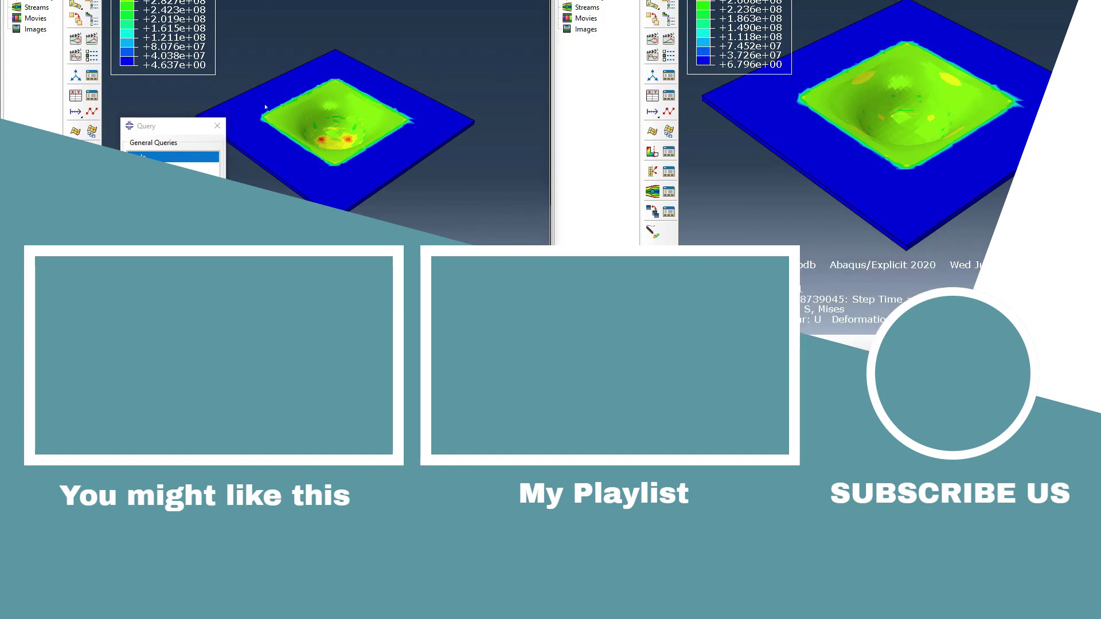
left_click(217, 126)
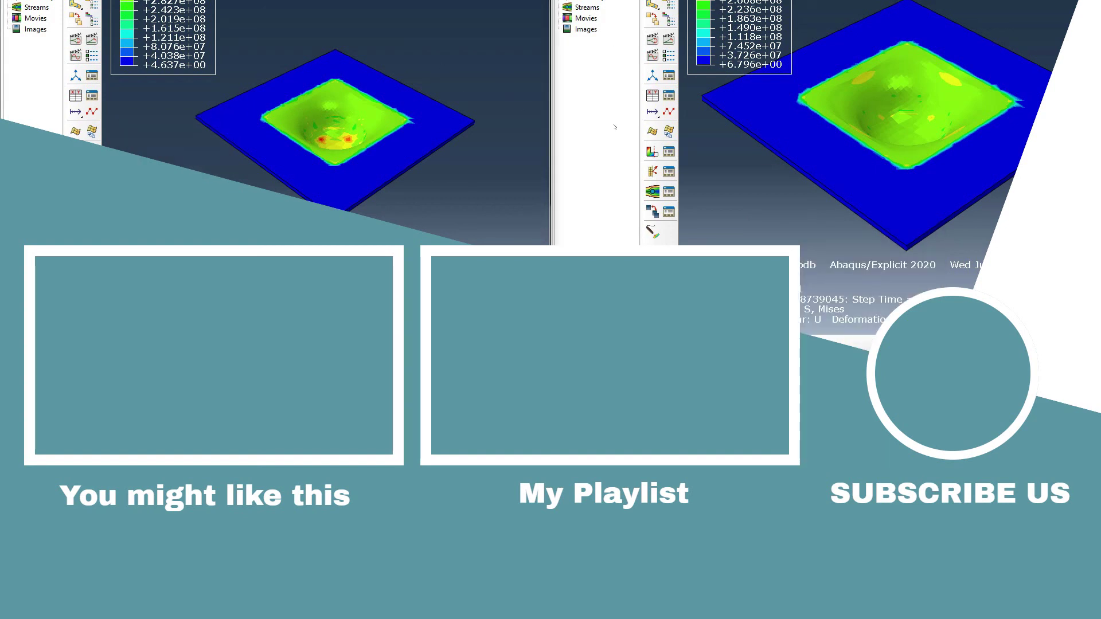